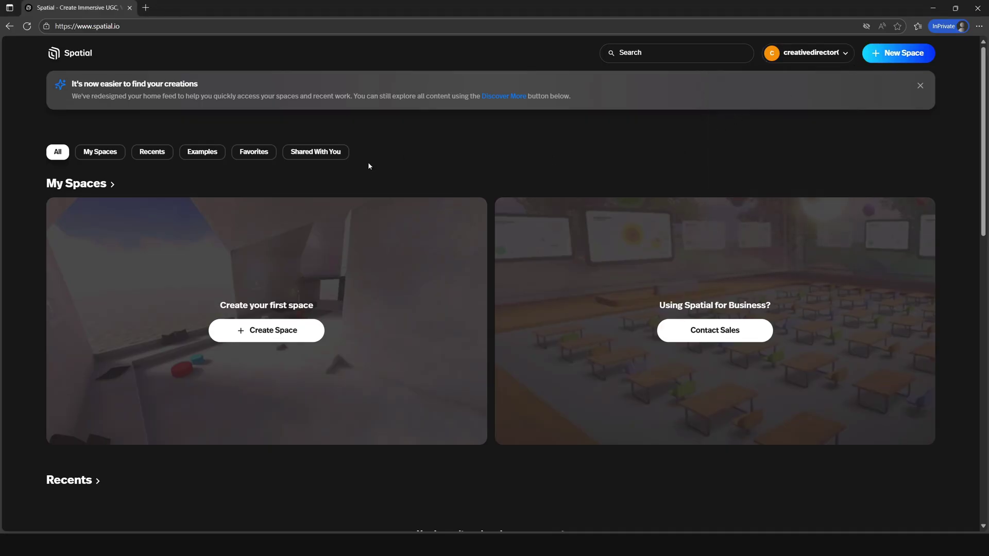
Look through the My Spaces, Recents, Examples, Favorites and Shared With You views of the home feed, then return to All
left_click(92, 154)
left_click(153, 152)
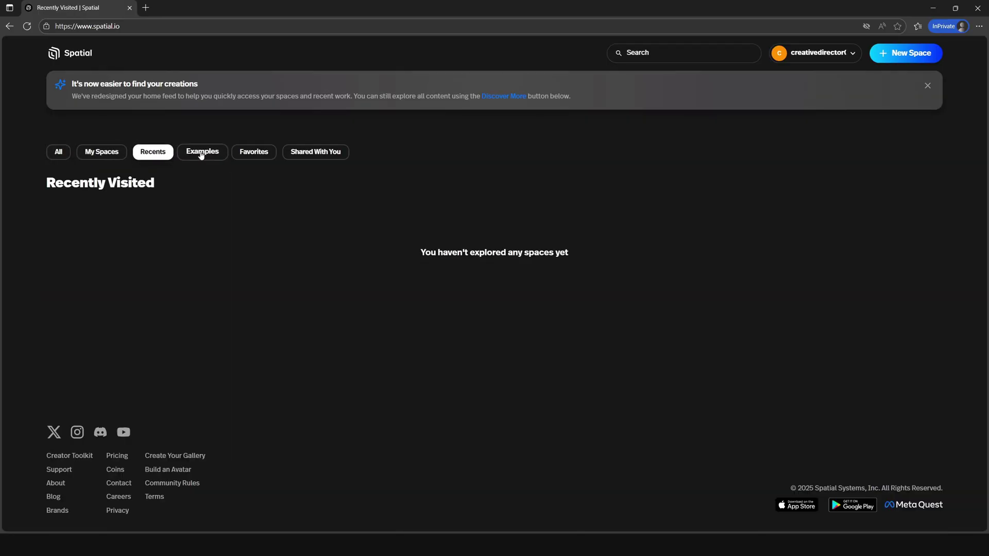
left_click(200, 155)
left_click(253, 152)
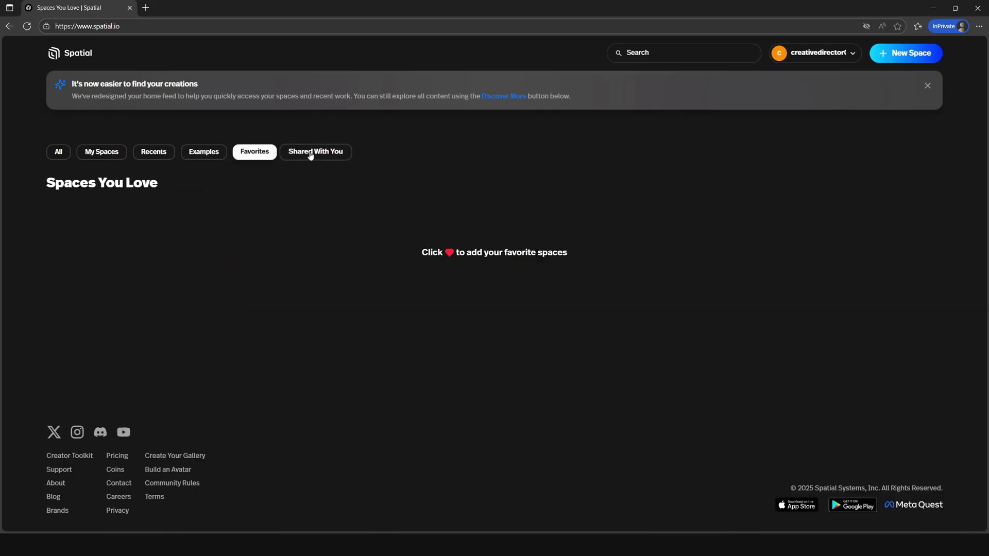
left_click(310, 154)
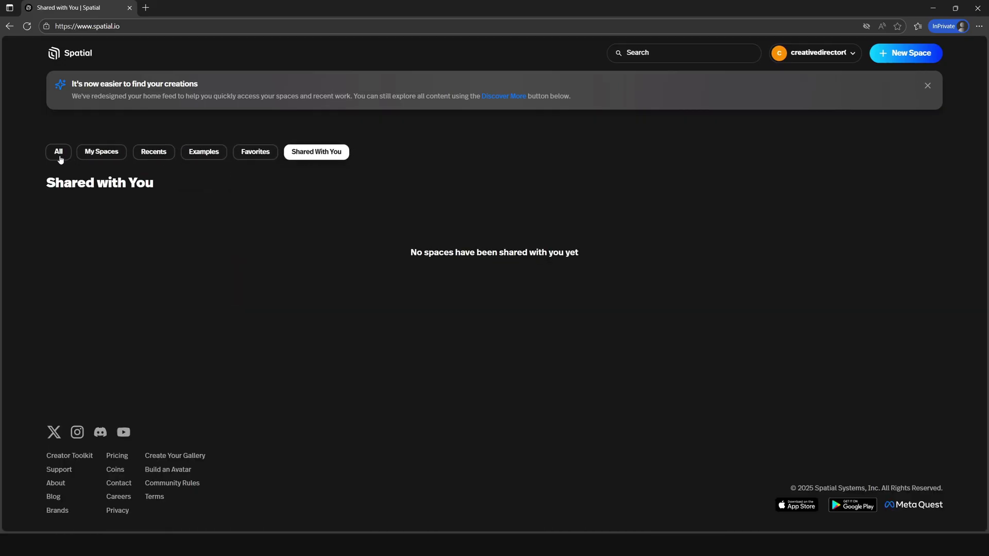
left_click(59, 156)
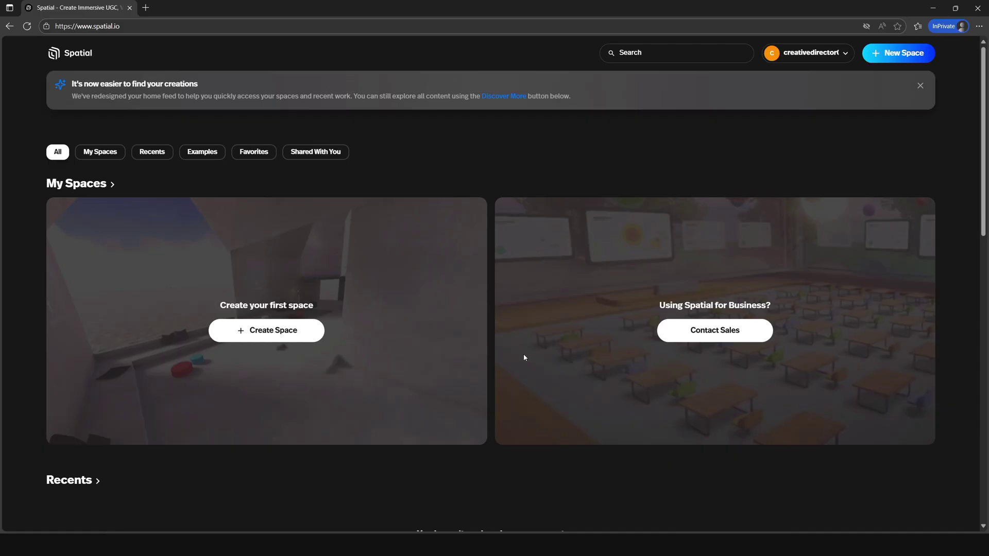
Examine the home feed's sections from My Spaces through Recents, Examples and Favorites to Shared With You, including the AbsolutLand example's preview
scroll(471, 341, "down", 4)
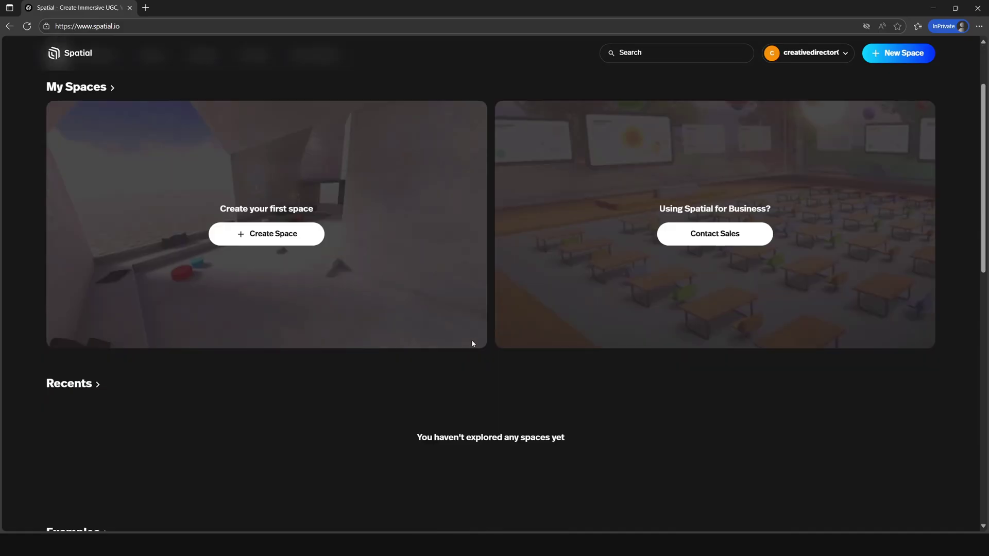
scroll(402, 316, "down", 2)
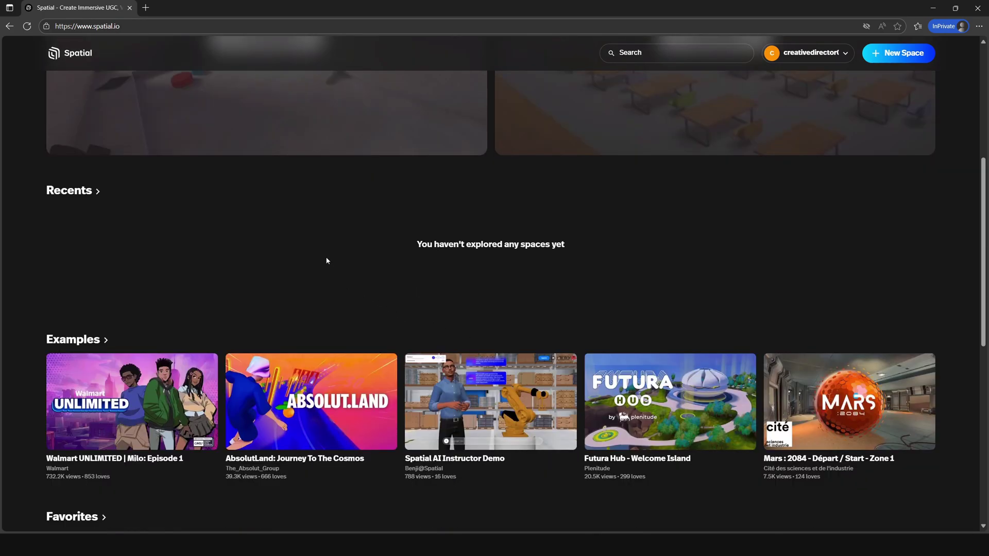
scroll(326, 261, "down", 1)
scroll(316, 249, "down", 1)
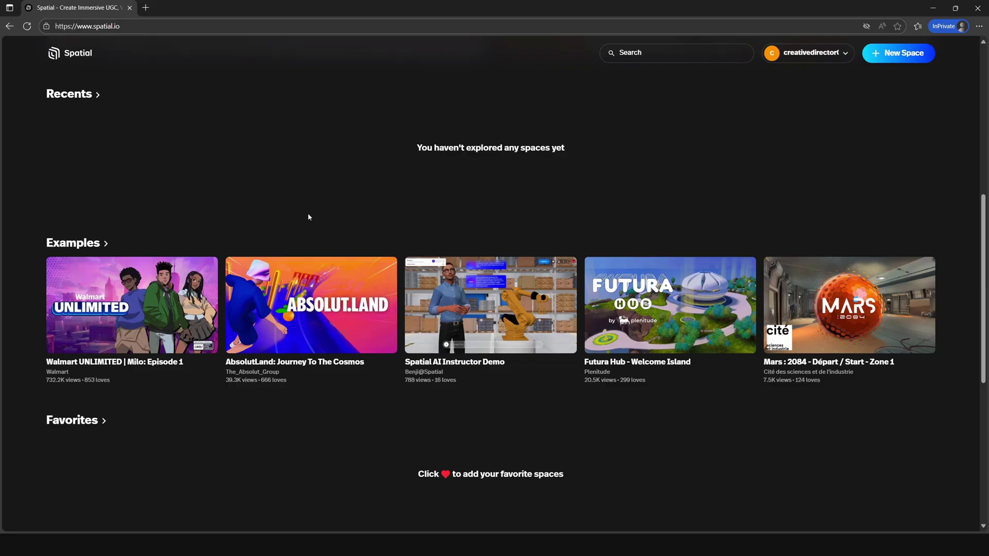
scroll(304, 214, "down", 1)
mouse_move(277, 226)
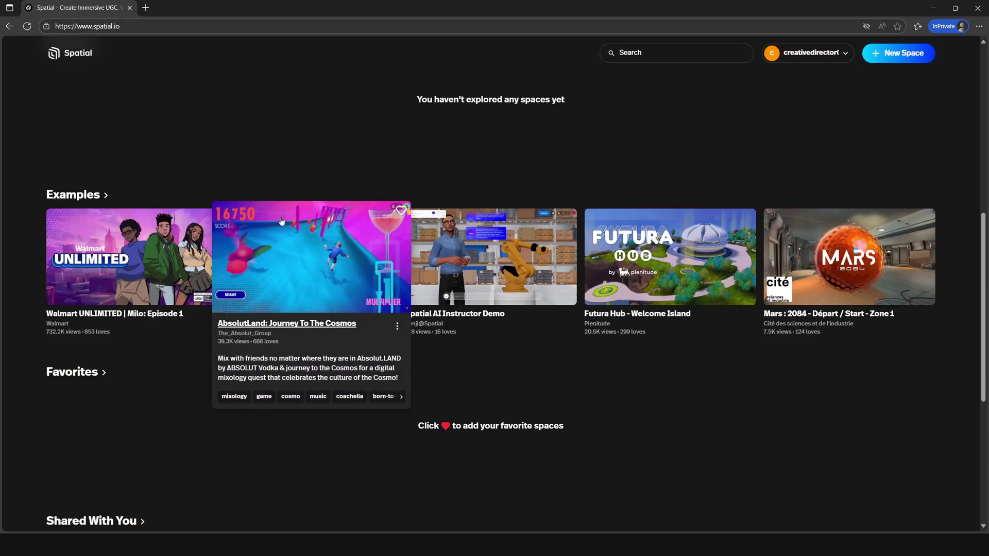
scroll(277, 226, "down", 1)
scroll(174, 331, "down", 2)
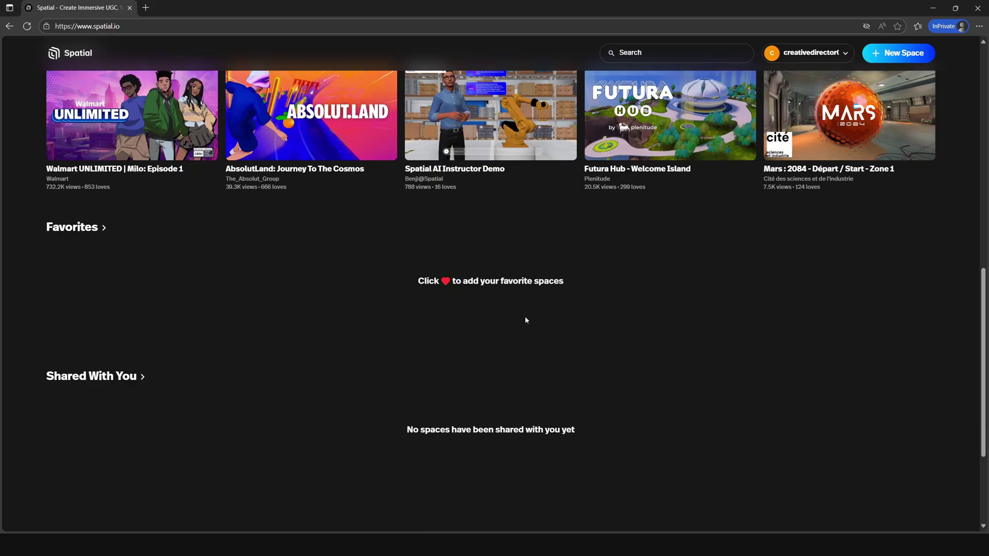
scroll(521, 326, "down", 1)
scroll(443, 322, "down", 1)
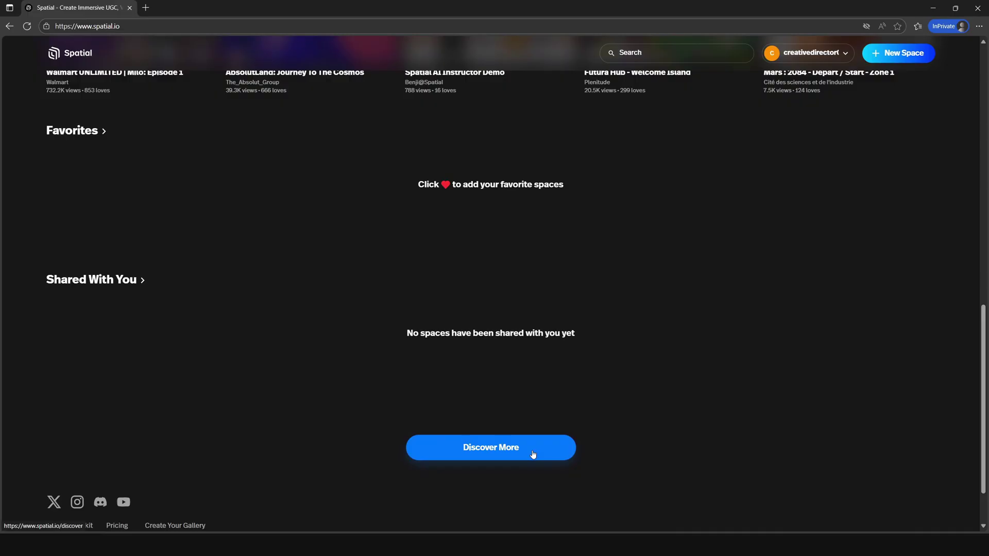
Open the Discover More page, look over its featured spaces, and return to the home feed
left_click(533, 454)
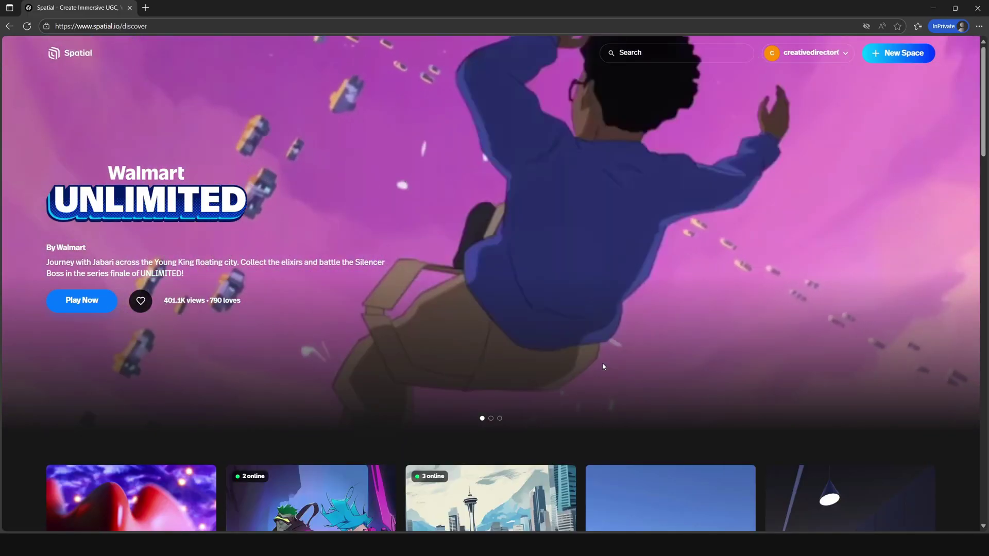
scroll(603, 366, "down", 1)
scroll(602, 366, "down", 4)
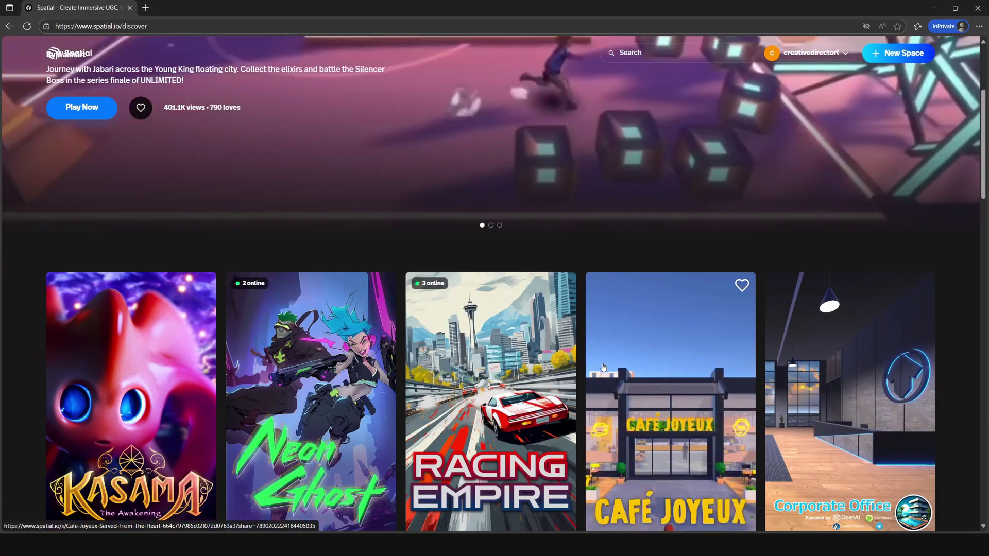
scroll(604, 367, "up", 5)
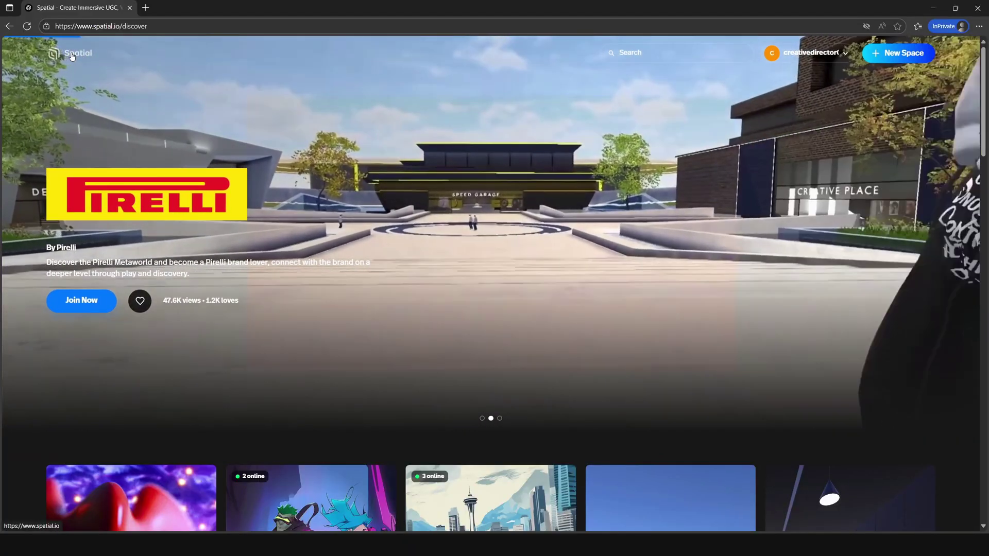
left_click(72, 56)
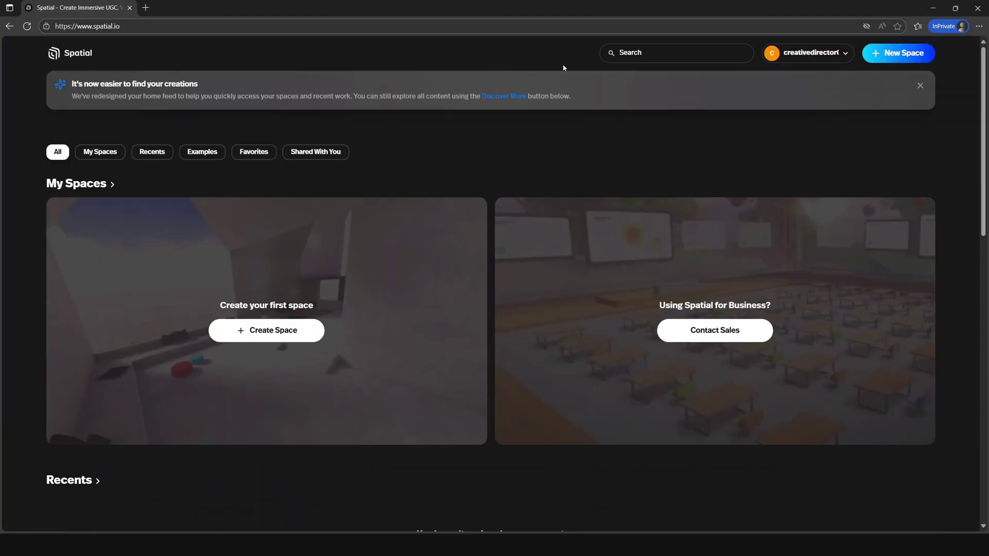
Review the account menu's options and the search page's recommended spaces, and return to the home feed
left_click(846, 58)
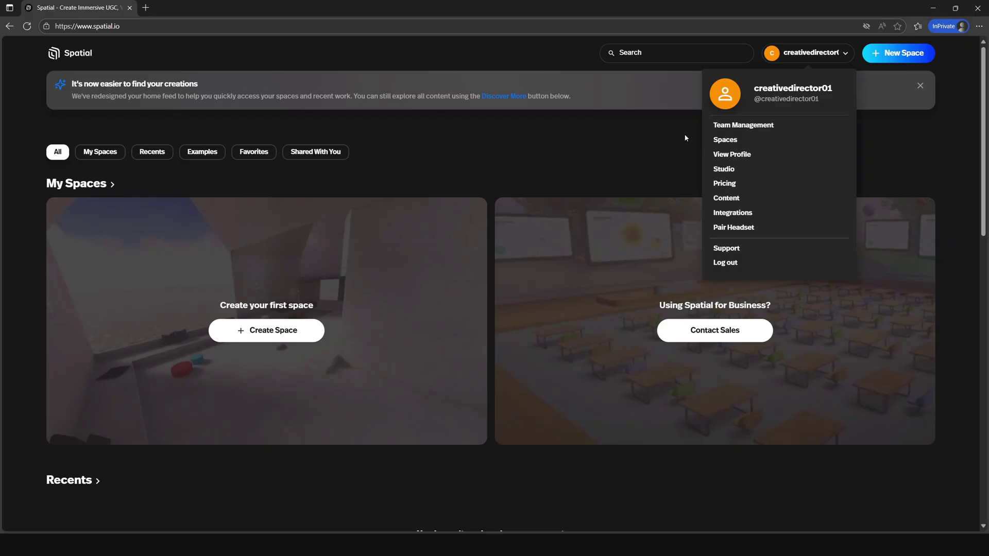
left_click(682, 154)
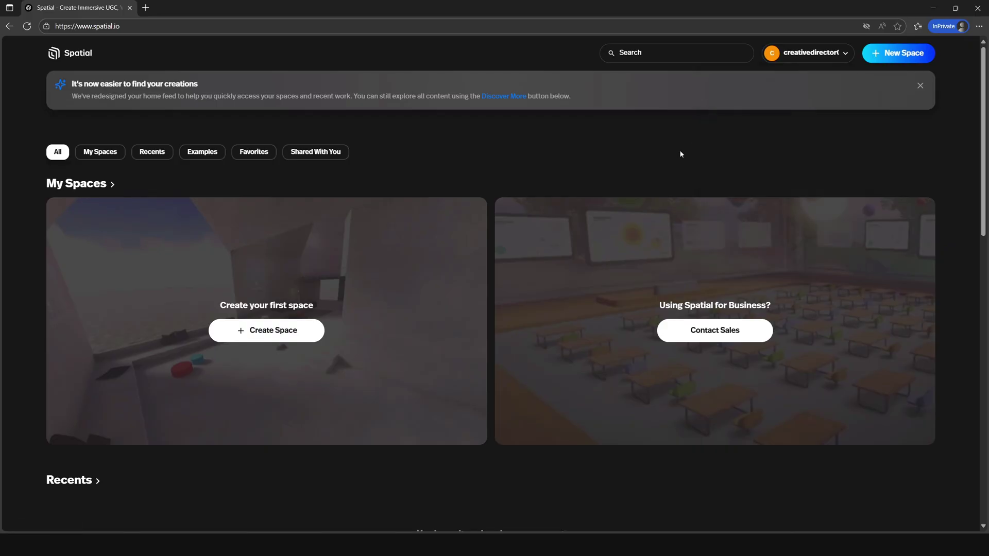
left_click(658, 50)
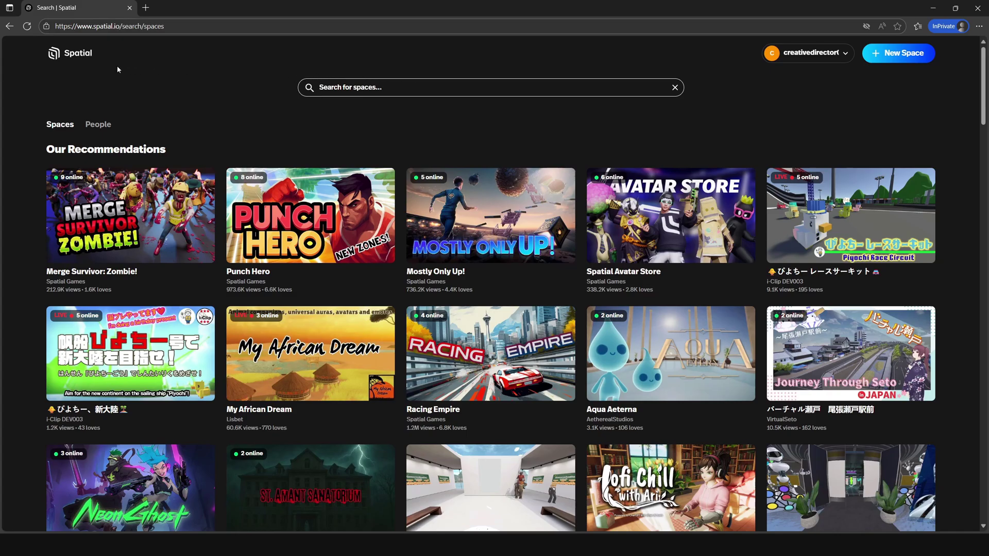
left_click(72, 58)
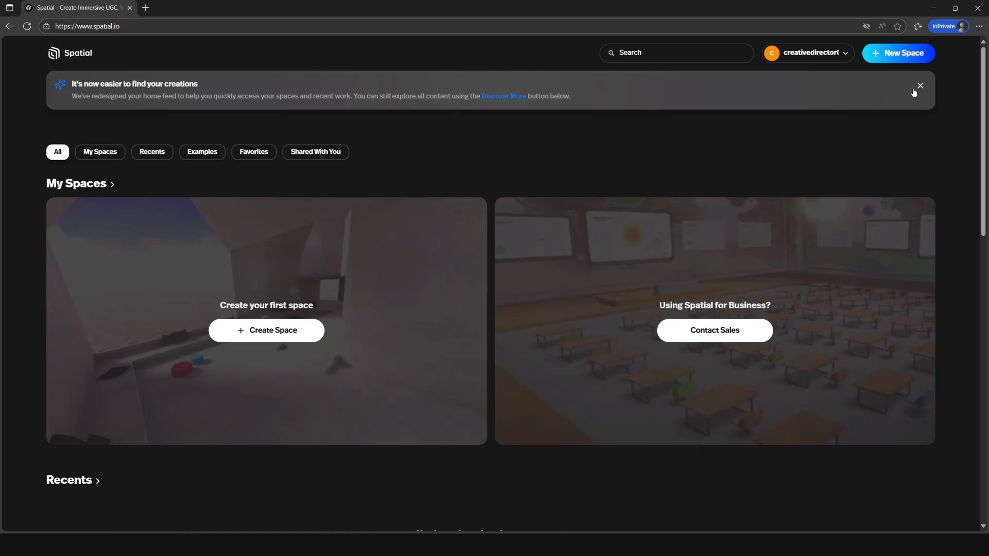
Create a new blank no-code space
left_click(895, 53)
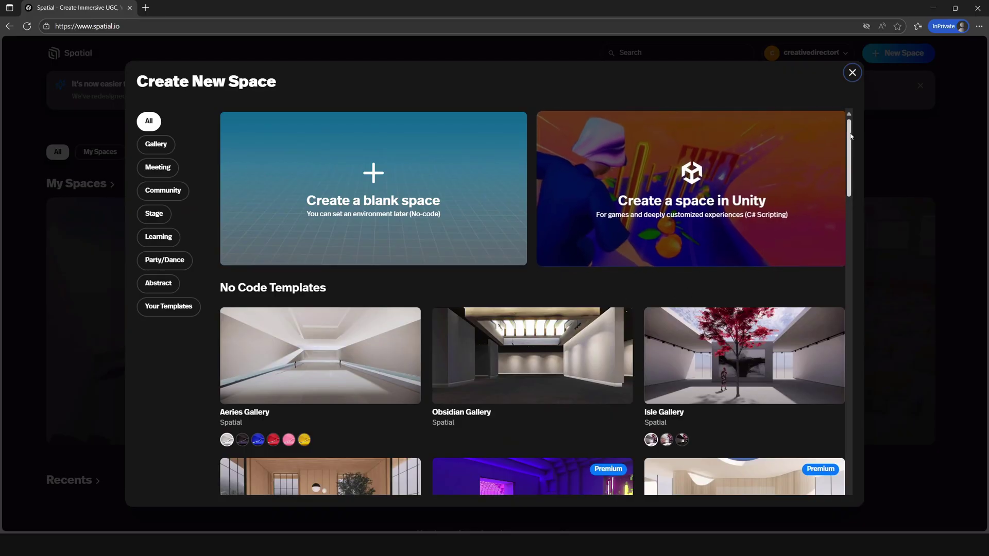
mouse_move(851, 135)
left_mouse_down()
mouse_move(842, 212)
mouse_move(841, 137)
left_mouse_up()
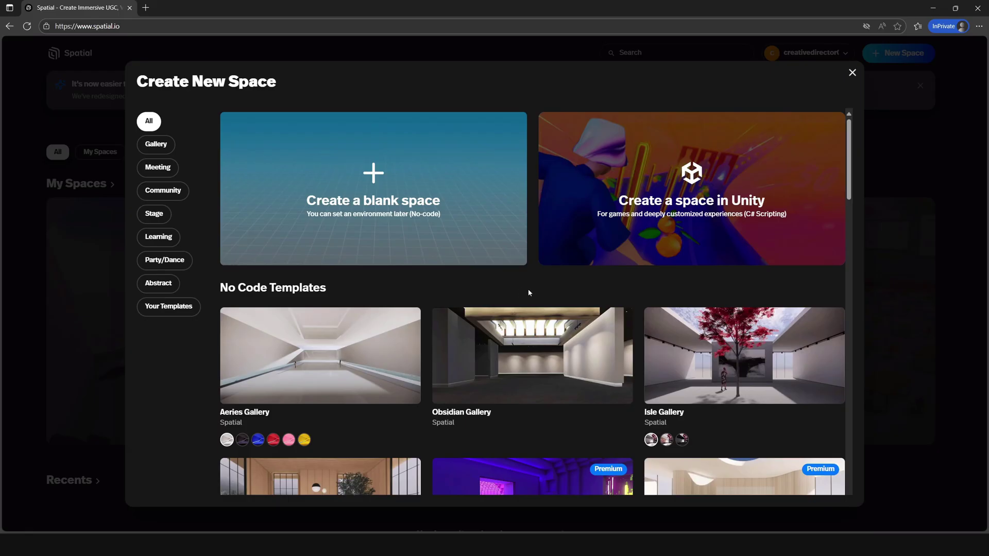
left_click(379, 241)
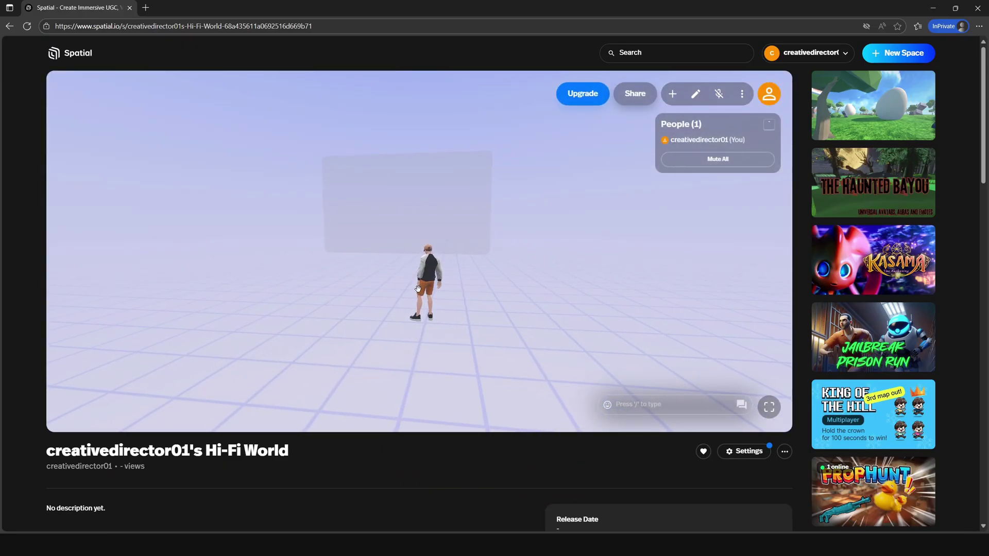
Display the new space at full-window size and bring the camera closer behind the avatar
scroll(481, 299, "up", 2)
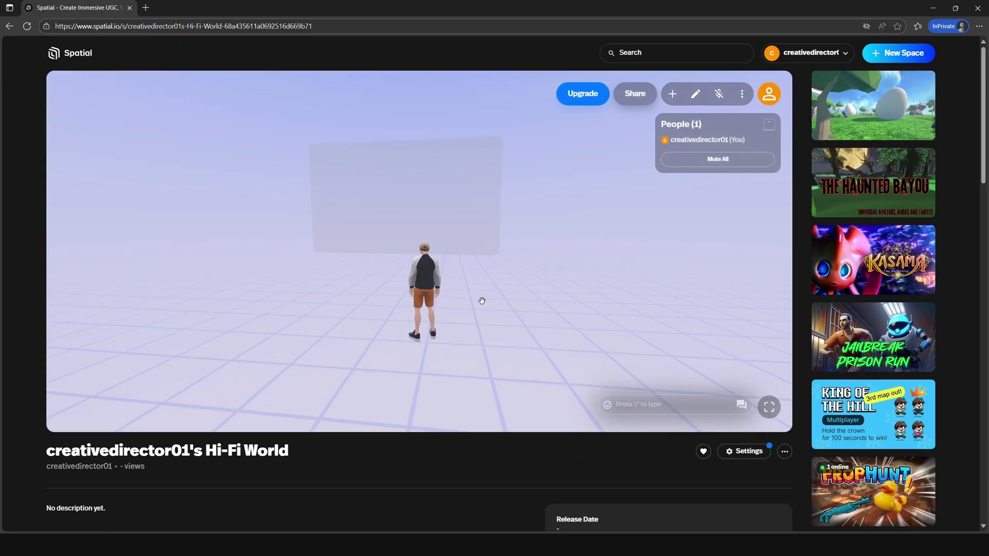
left_click(766, 408)
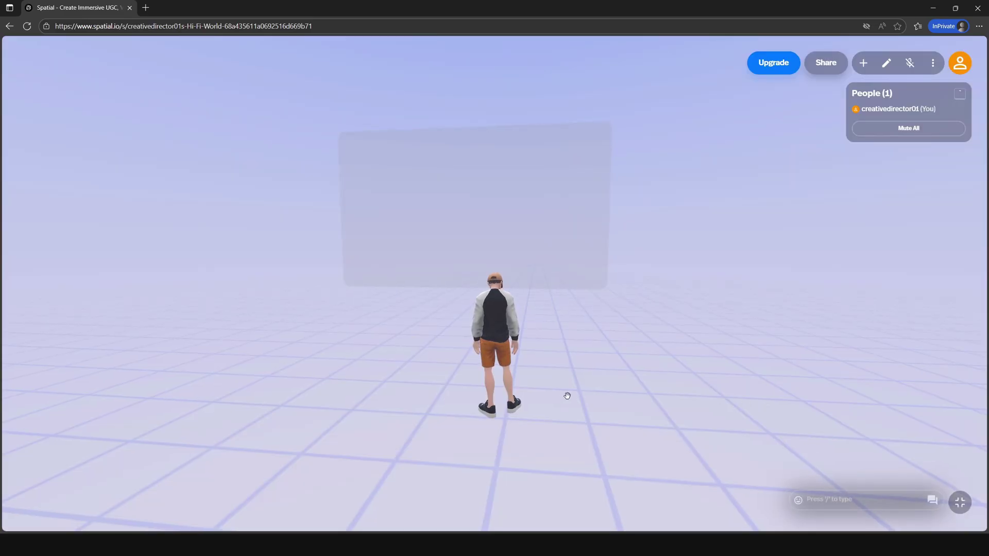
left_click_drag(569, 400, 529, 380)
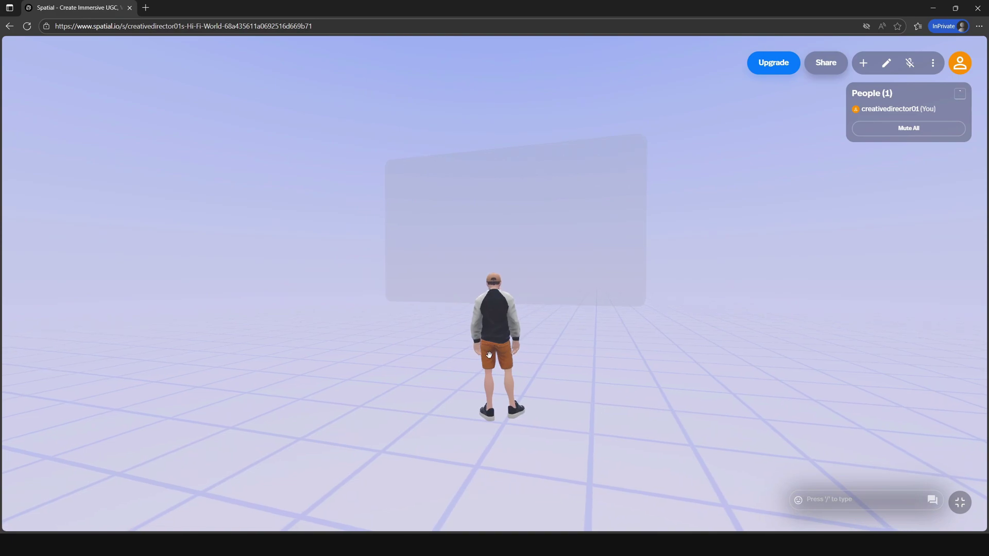
mouse_move(426, 340)
left_mouse_down()
mouse_move(497, 346)
mouse_move(442, 348)
left_mouse_up()
scroll(496, 346, "up", 5)
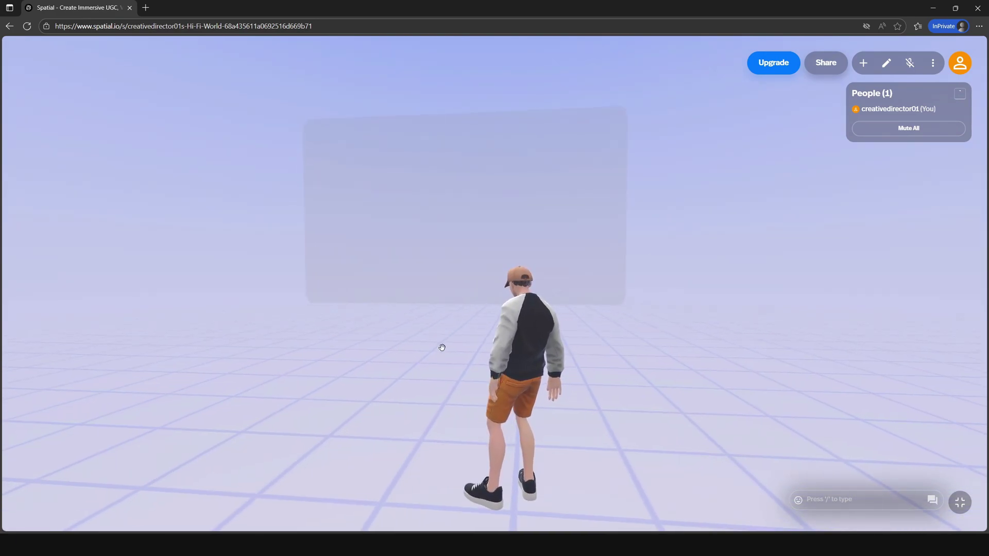
Turn the avatar around to face the camera and play the thumbs-up reaction
key("s")
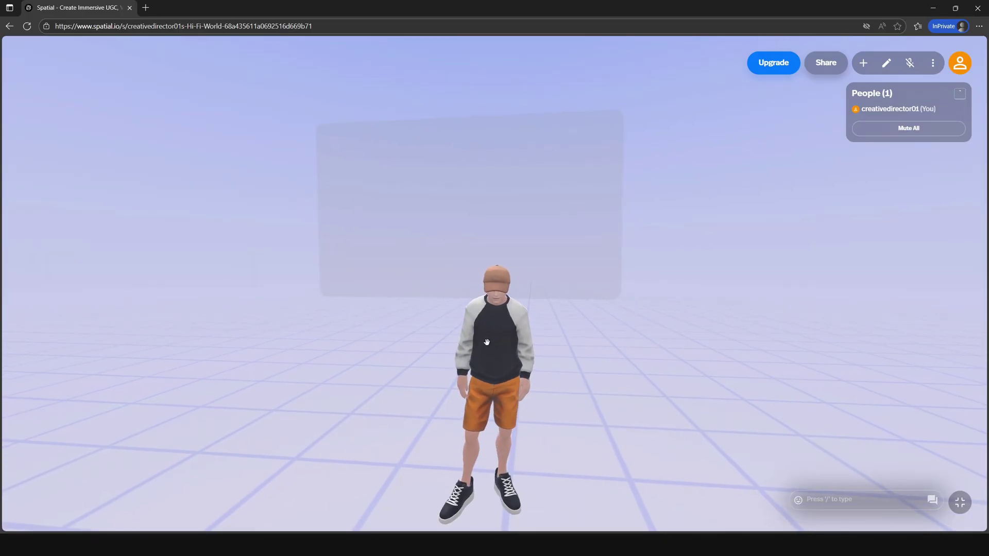
key("2")
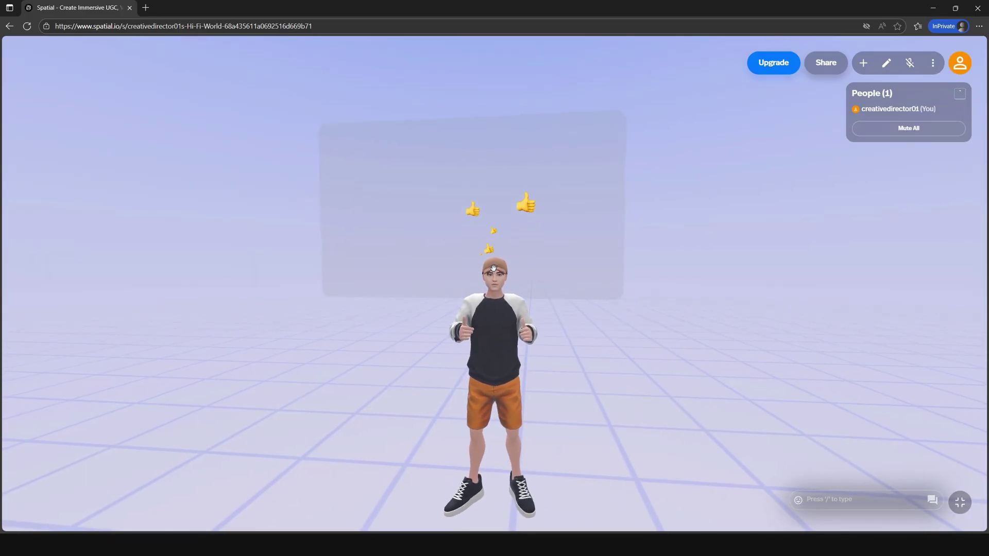